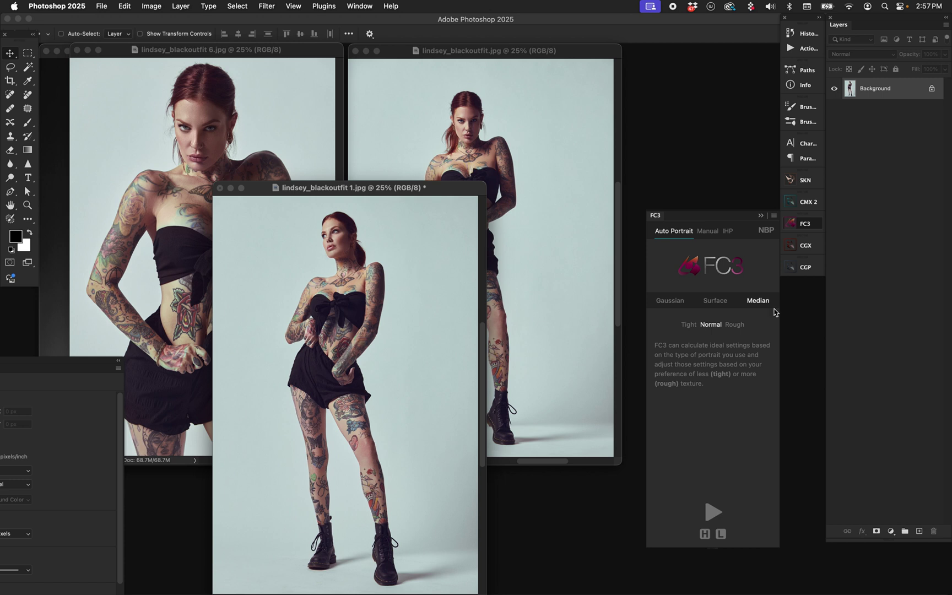
# Step: Try several FC3 Manual Median radius values, settle on 7px, then return to Auto Portrait
pyautogui.click(707, 231)
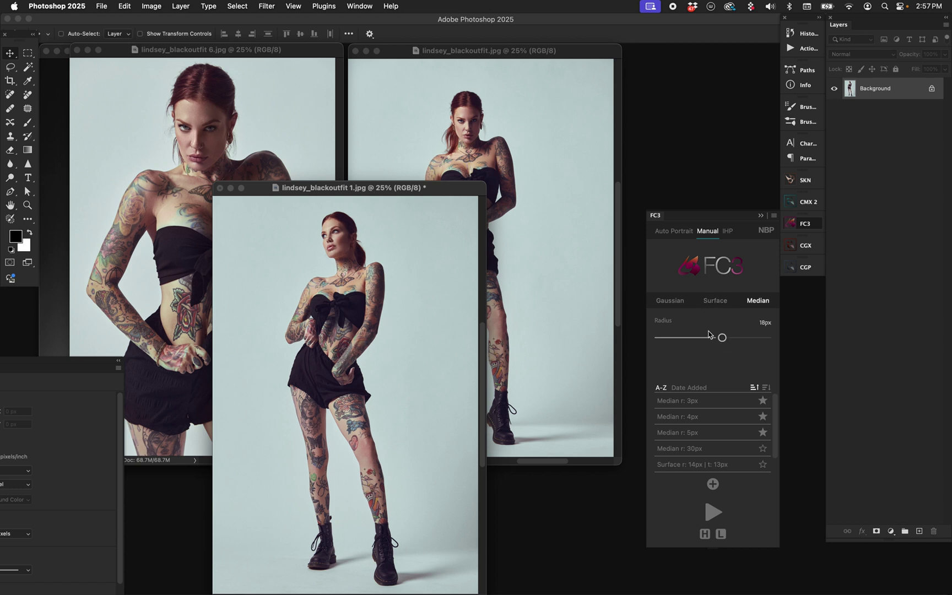
pyautogui.moveTo(722, 341); pyautogui.dragTo(689, 337)
pyautogui.click(693, 340)
pyautogui.moveTo(695, 341); pyautogui.dragTo(727, 340)
pyautogui.moveTo(726, 338); pyautogui.dragTo(666, 338)
pyautogui.moveTo(665, 338)
pyautogui.mouseDown()
pyautogui.moveTo(719, 337)
pyautogui.moveTo(681, 338)
pyautogui.mouseUp()
pyautogui.click(674, 231)
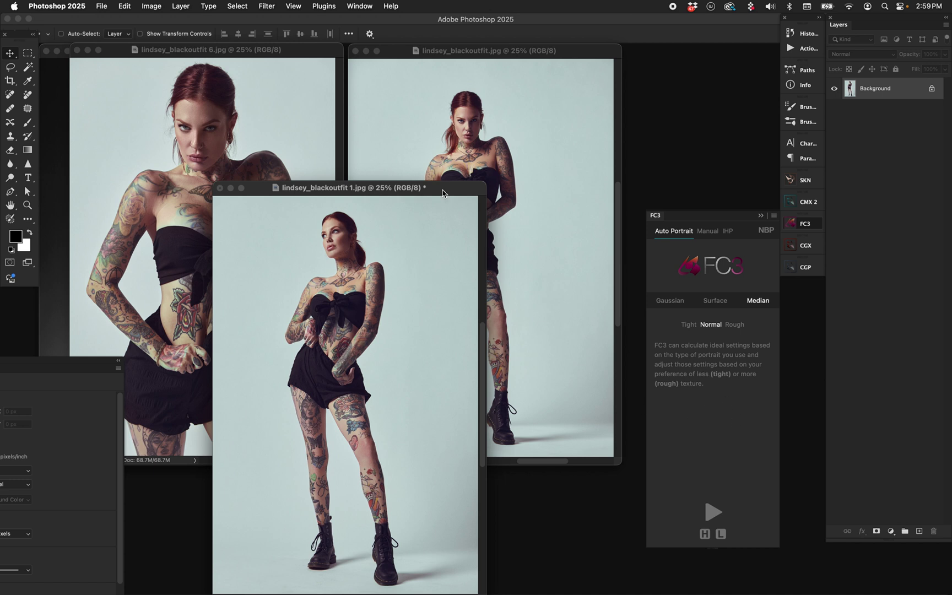
# Step: Drag the lindsey_blackoutfit 1.jpg window up and to the right, in front
pyautogui.moveTo(443, 193); pyautogui.dragTo(506, 171)
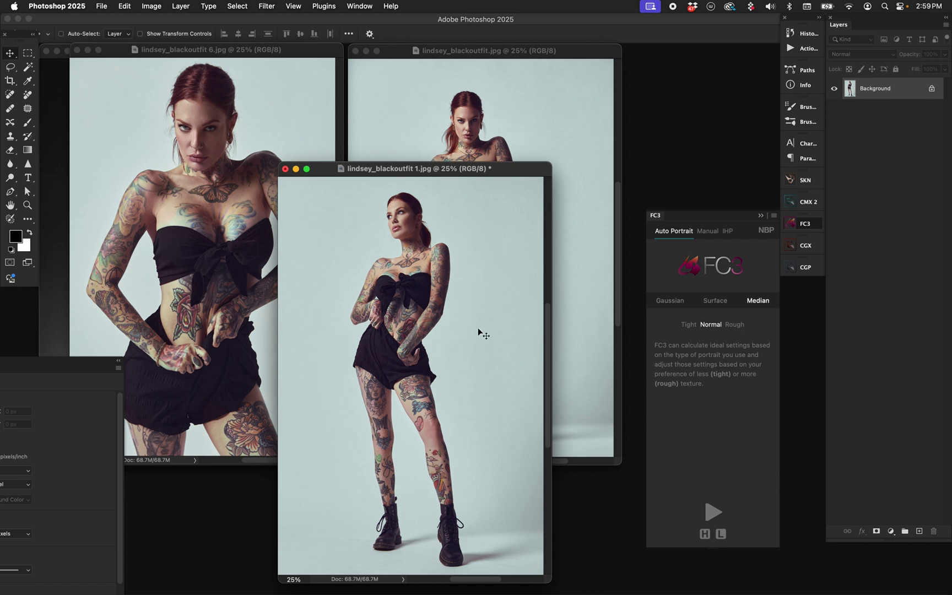
# Step: Rearrange the 1.jpg and 6.jpg windows, leaving lindsey_blackoutfit 1.jpg in front
pyautogui.moveTo(492, 169); pyautogui.dragTo(516, 187)
pyautogui.moveTo(254, 50); pyautogui.dragTo(246, 61)
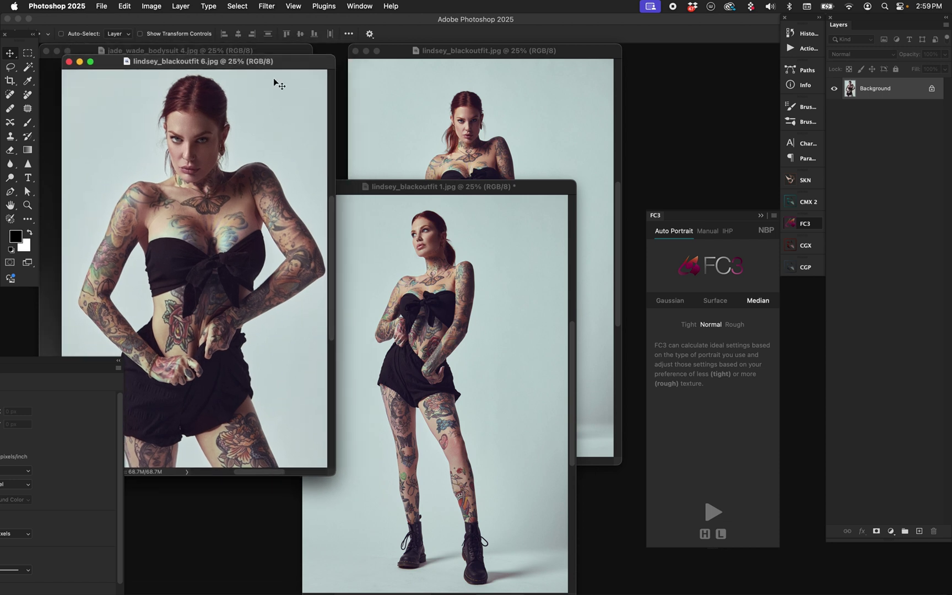
pyautogui.click(469, 287)
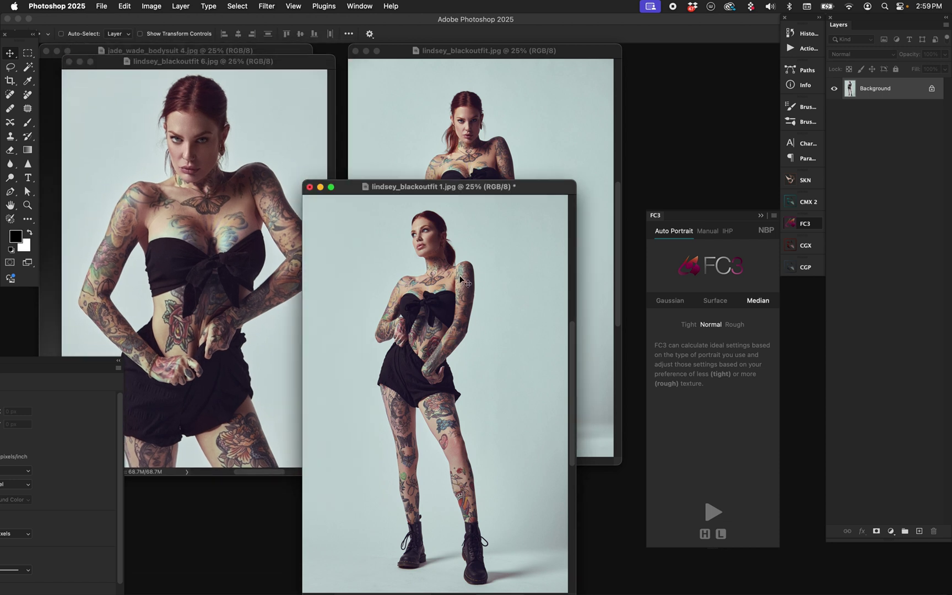
pyautogui.click(194, 113)
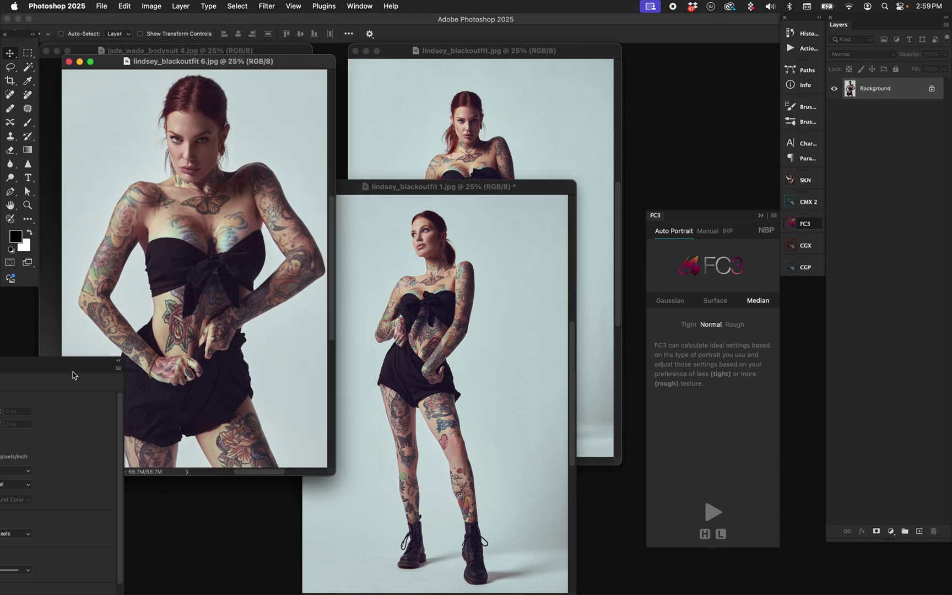
pyautogui.click(481, 281)
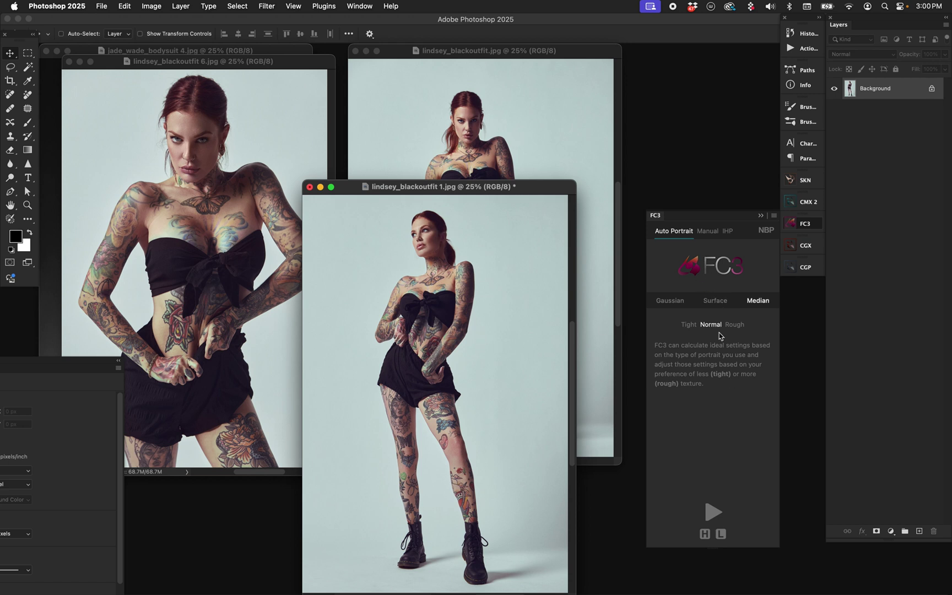
# Step: Set FC3 Auto Portrait to the Median method with Normal texture
pyautogui.click(676, 303)
pyautogui.click(717, 305)
pyautogui.click(764, 304)
pyautogui.click(710, 325)
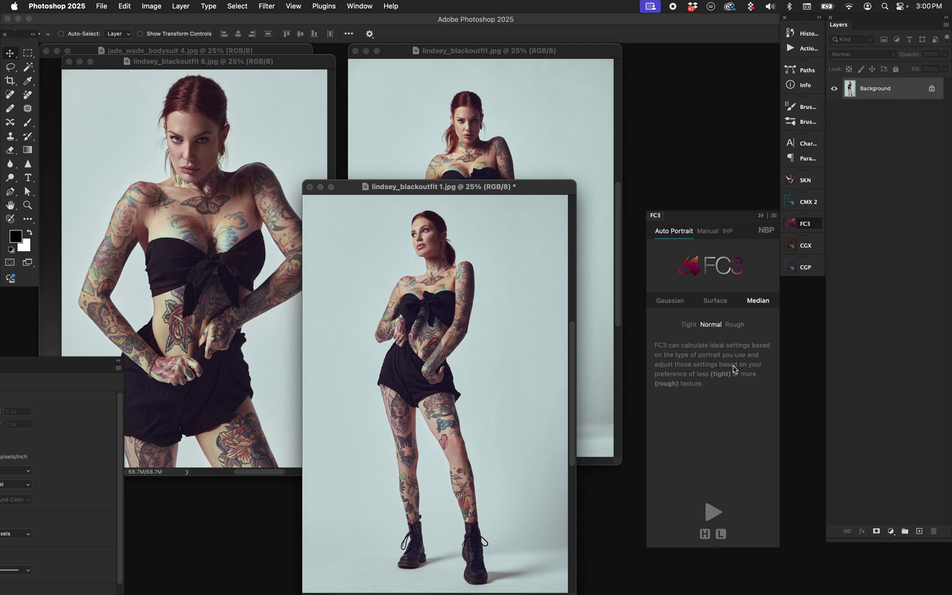
pyautogui.click(736, 324)
pyautogui.click(711, 325)
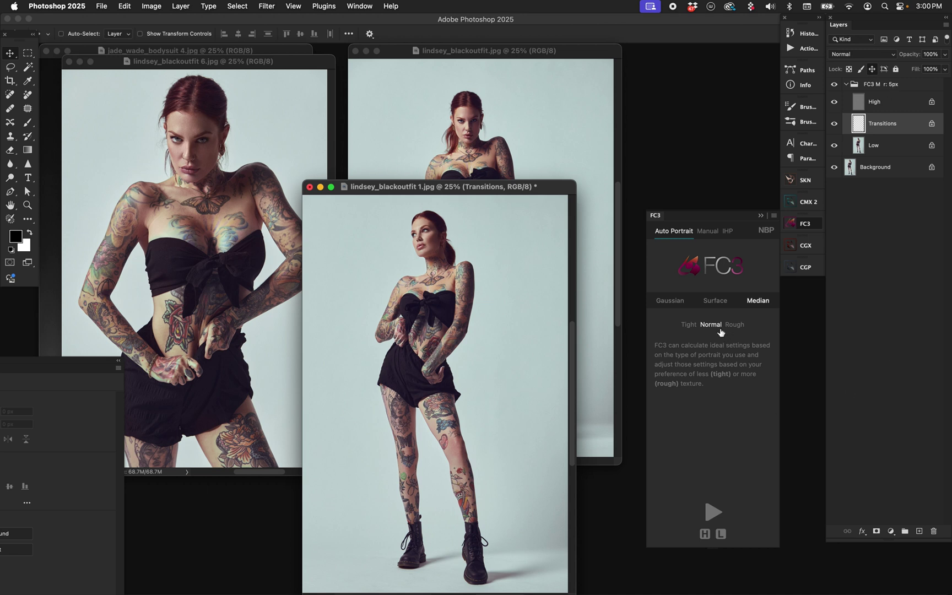
# Step: Run FC3 Auto Portrait at Rough texture, then rerun at Normal to get the FC3 M r: 5px group
pyautogui.click(707, 232)
pyautogui.click(686, 238)
pyautogui.click(739, 328)
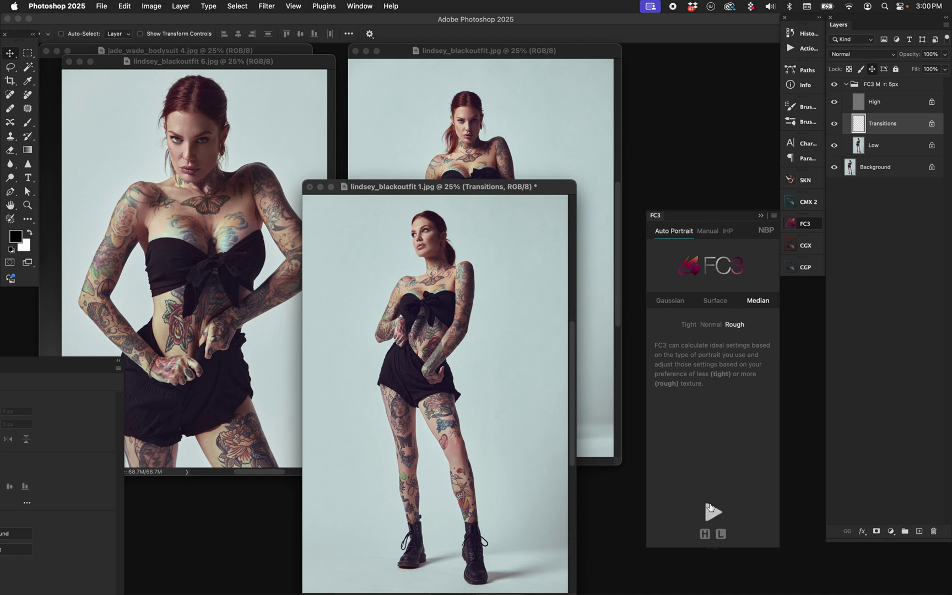
pyautogui.click(711, 510)
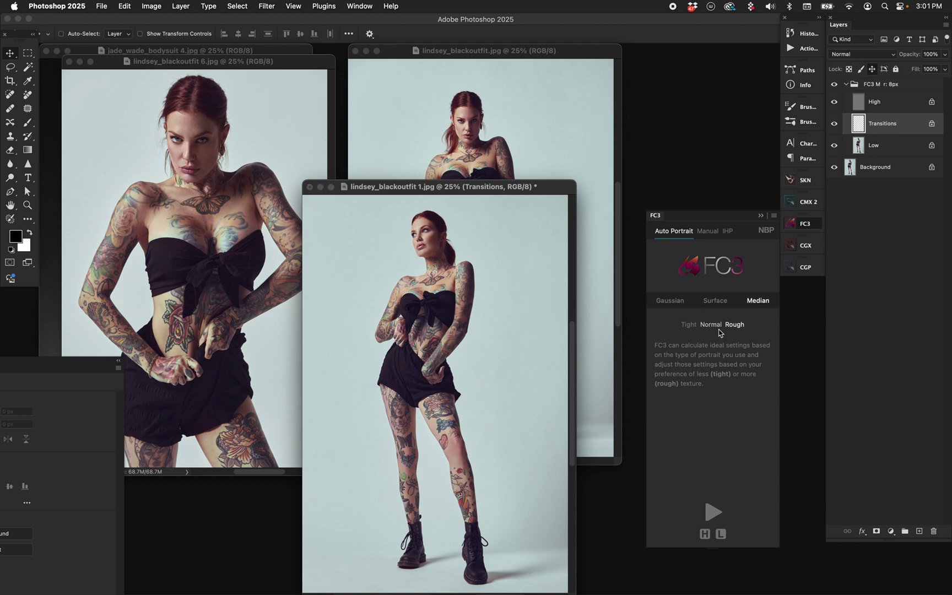
pyautogui.click(711, 325)
pyautogui.click(727, 510)
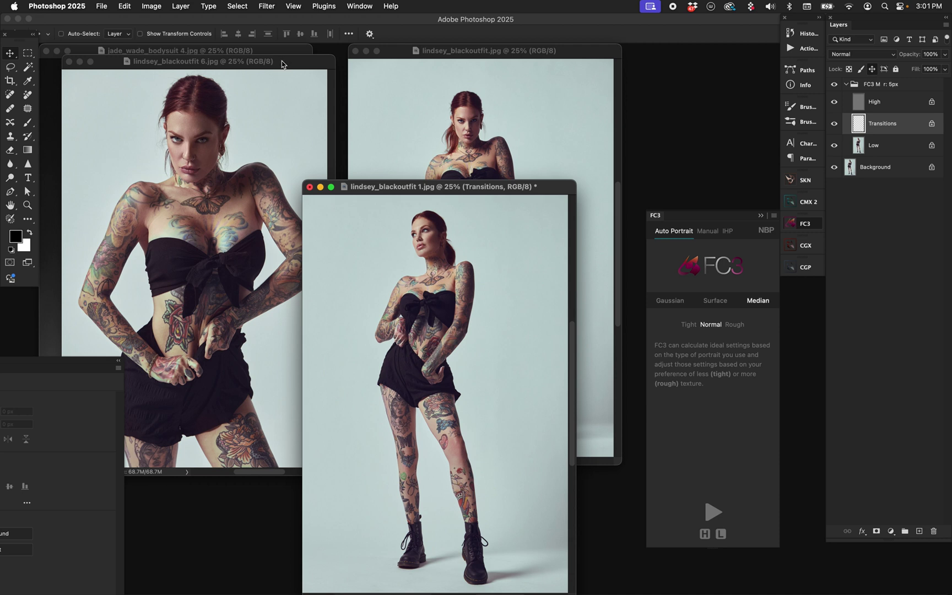
# Step: Run FC3 Auto Portrait on lindsey_blackoutfit 6.jpg, creating the FC3 M r: 8px group, then move it aside
pyautogui.moveTo(278, 63); pyautogui.dragTo(319, 88)
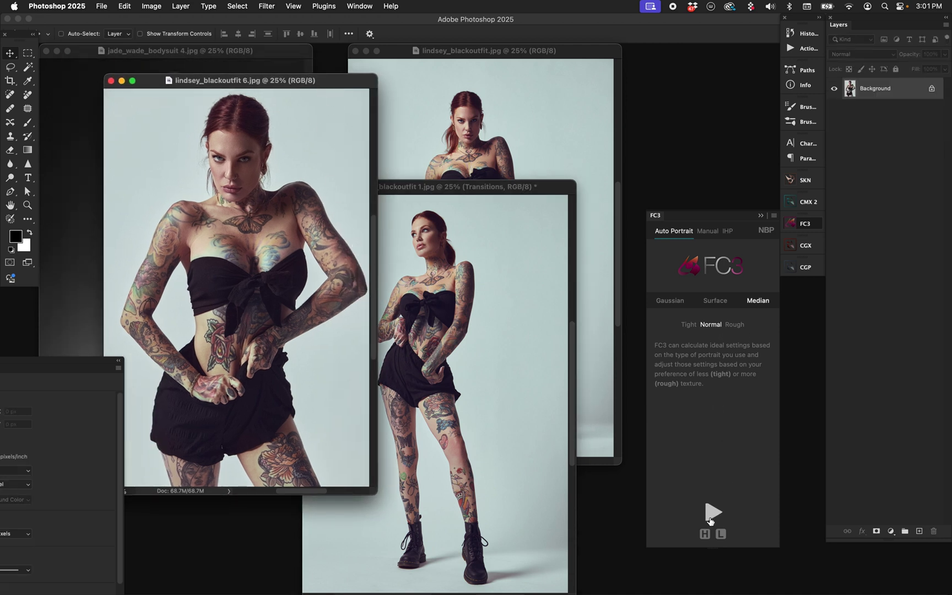
pyautogui.click(708, 517)
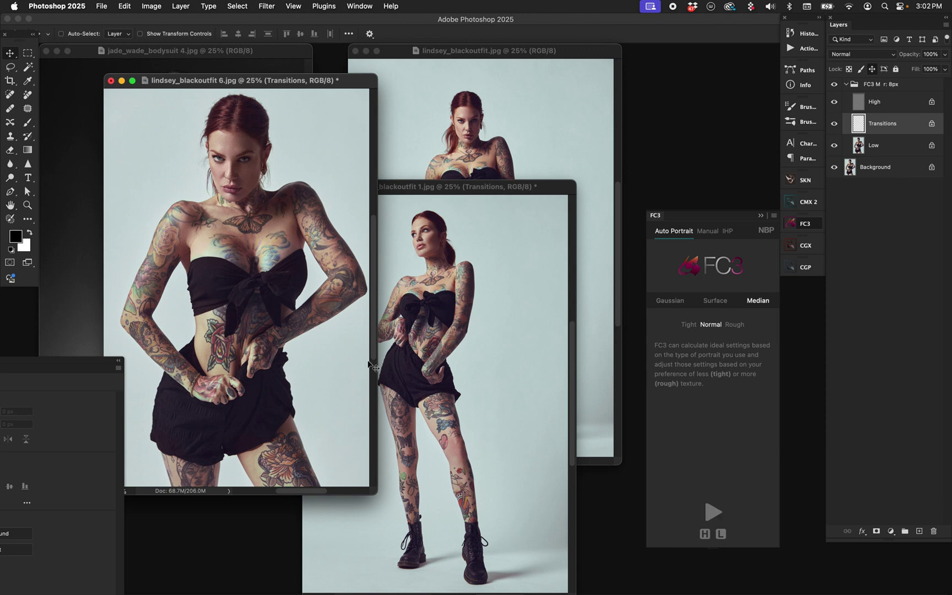
pyautogui.moveTo(289, 82); pyautogui.dragTo(488, 113)
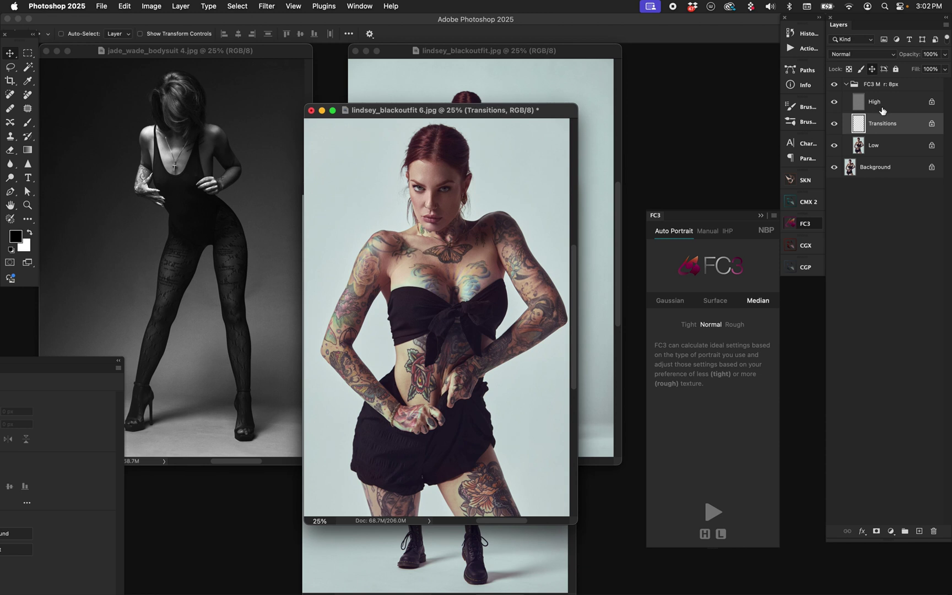
pyautogui.click(266, 59)
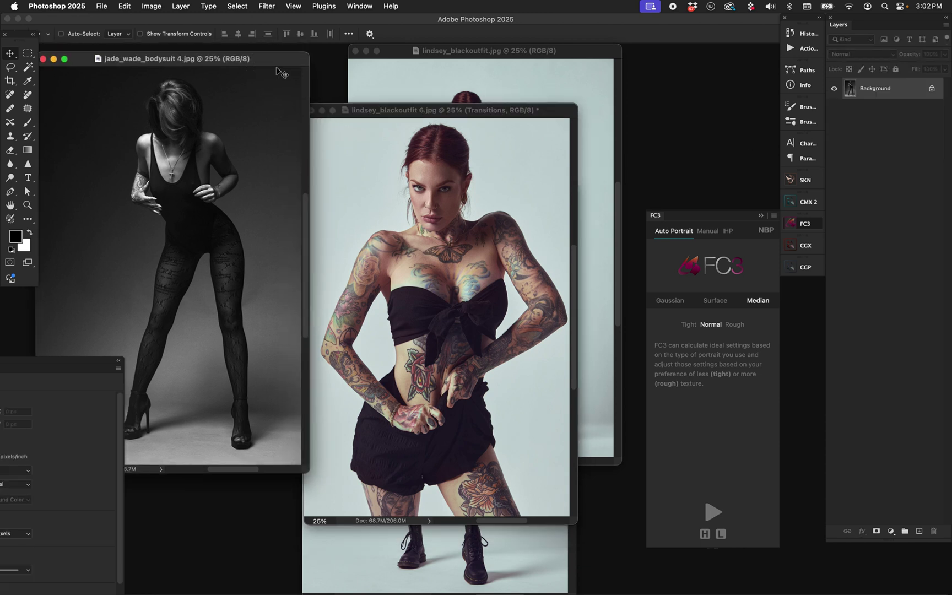
pyautogui.press('super+minus')
pyautogui.press('super+minus')
pyautogui.moveTo(518, 112); pyautogui.dragTo(490, 102)
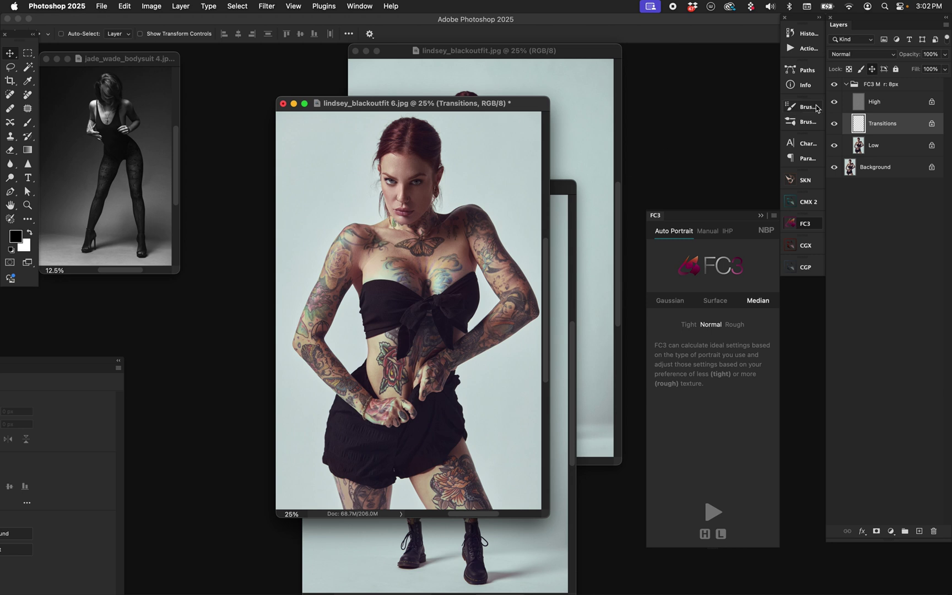
pyautogui.press('super+alt+i')
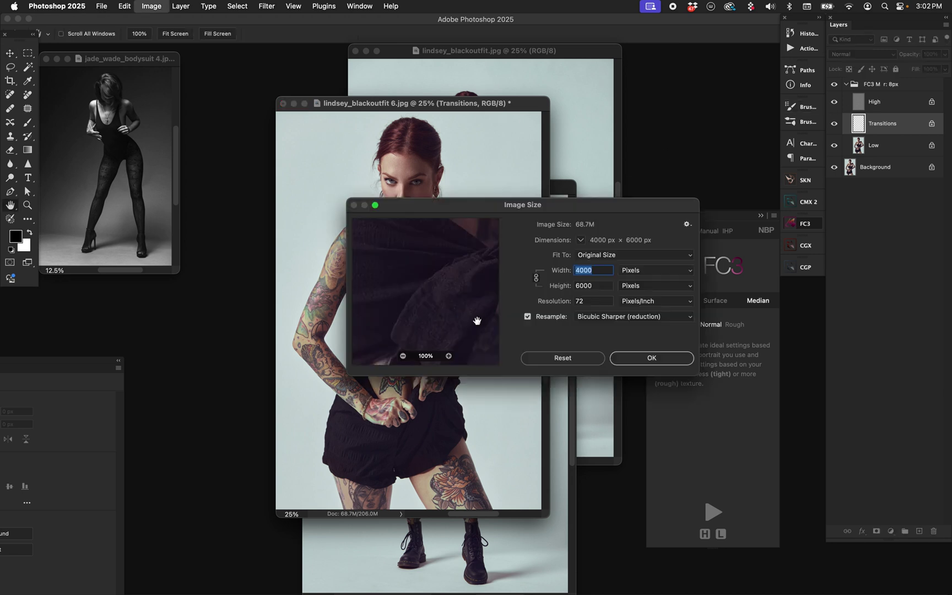
pyautogui.click(677, 356)
pyautogui.click(882, 84)
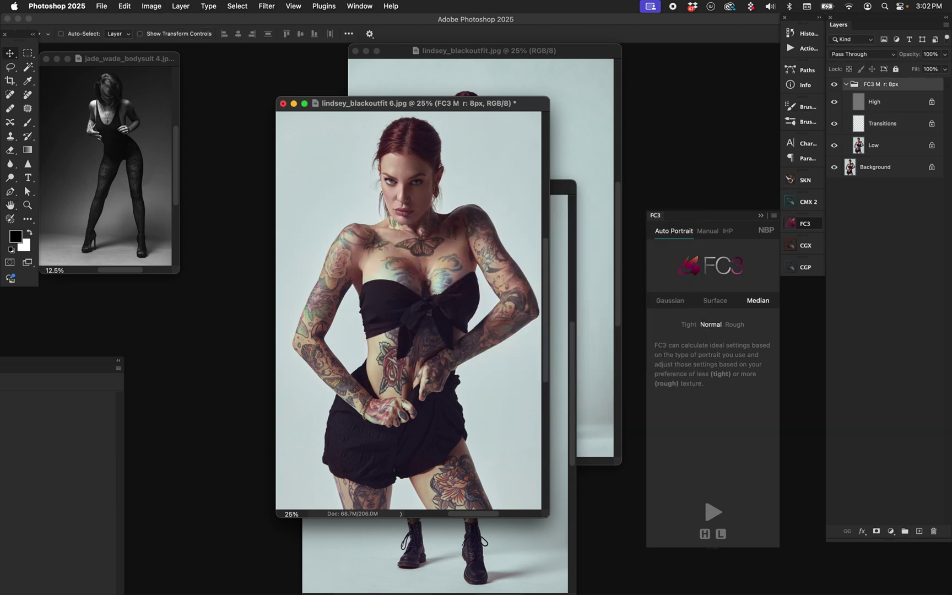
pyautogui.press('Delete')
# Step: Resize lindsey_blackoutfit 6.jpg to 2000 × 3000 px, zoom to 50%, and rerun FC3
pyautogui.press('super+alt+i')
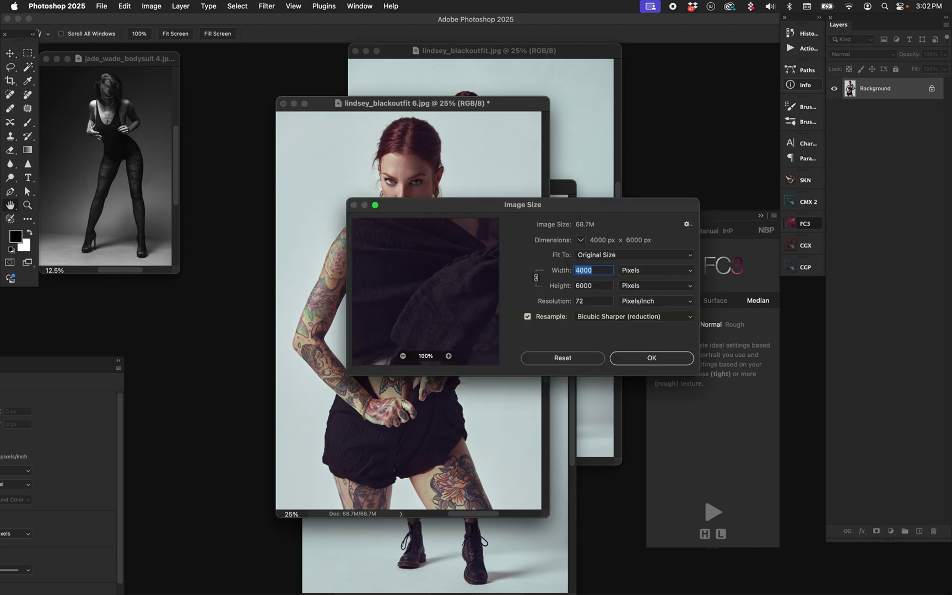
pyautogui.press('Tab')
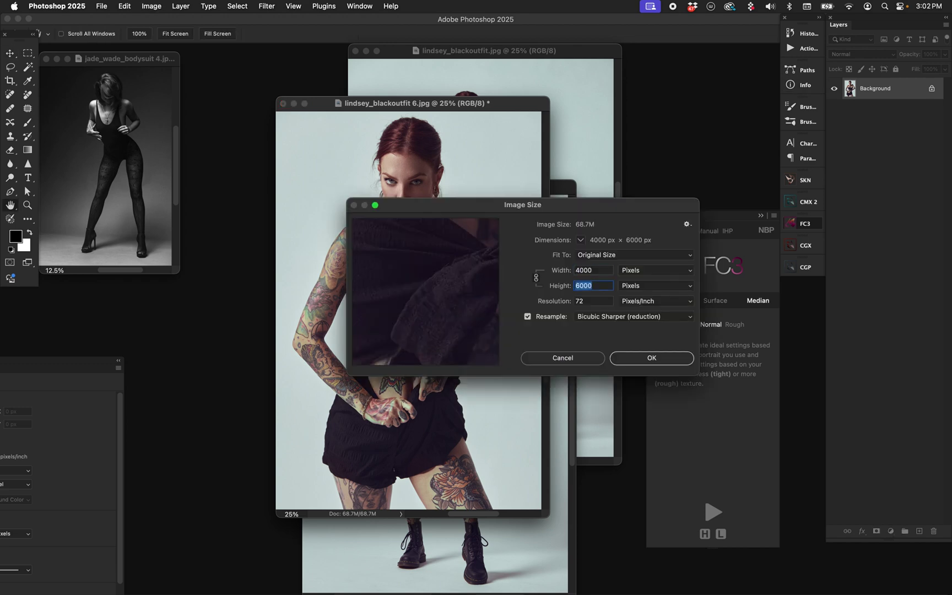
pyautogui.write('3000')
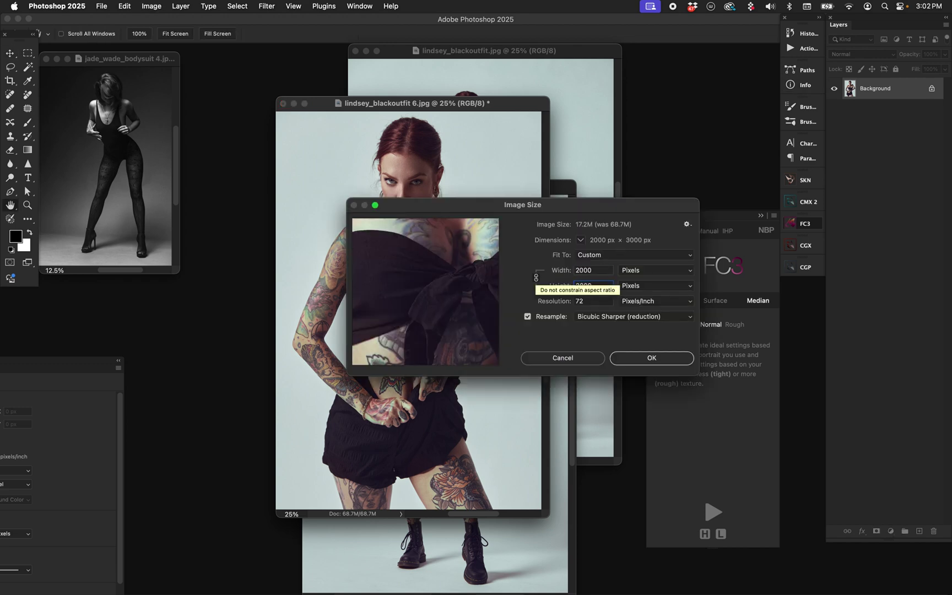
pyautogui.press('Return')
pyautogui.press('super+equal')
pyautogui.press('super+equal')
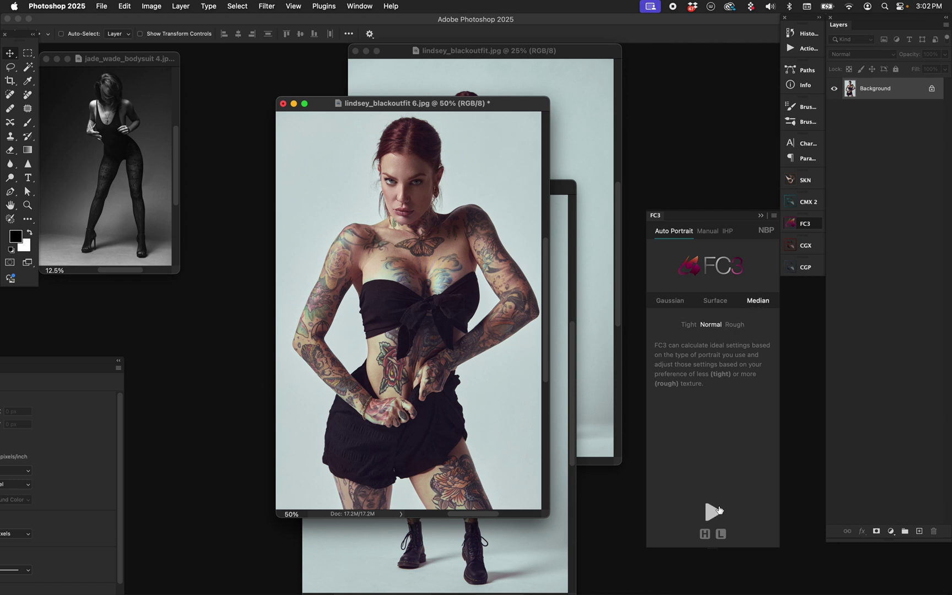
pyautogui.click(713, 512)
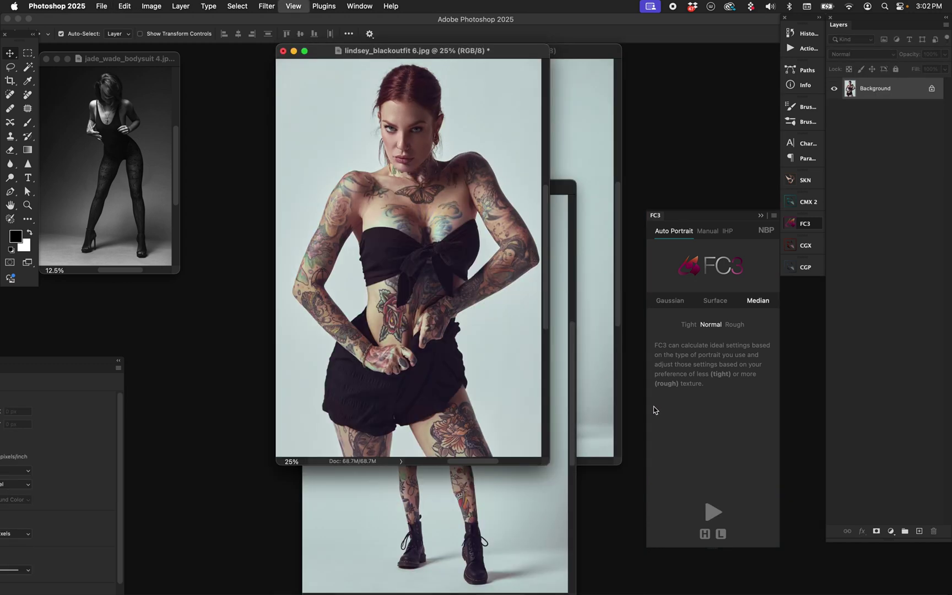
# Step: Rearrange the portrait windows so the unsplit lindsey_blackoutfit.jpg sits in front
pyautogui.moveTo(425, 55); pyautogui.dragTo(356, 141)
pyautogui.click(537, 279)
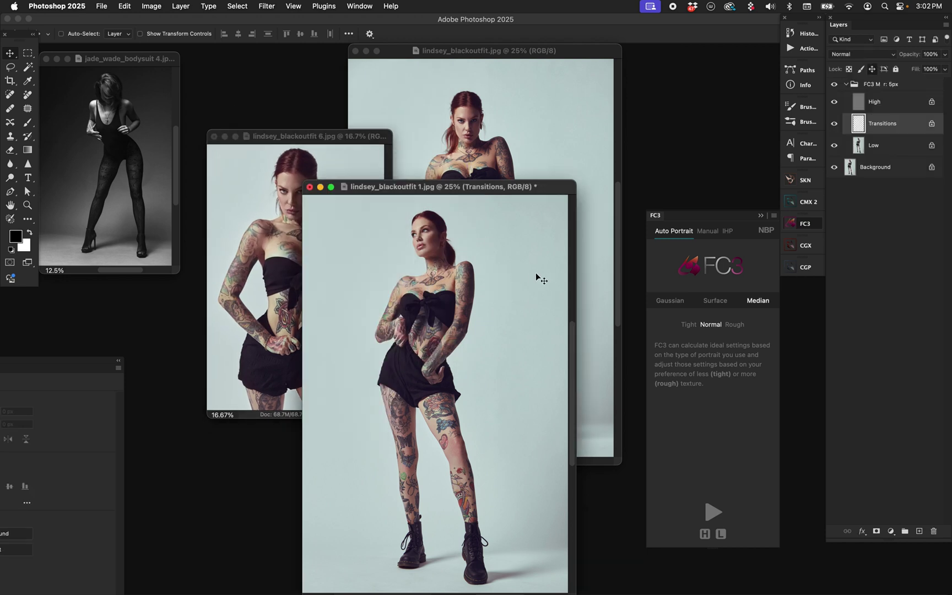
pyautogui.moveTo(505, 187); pyautogui.dragTo(507, 179)
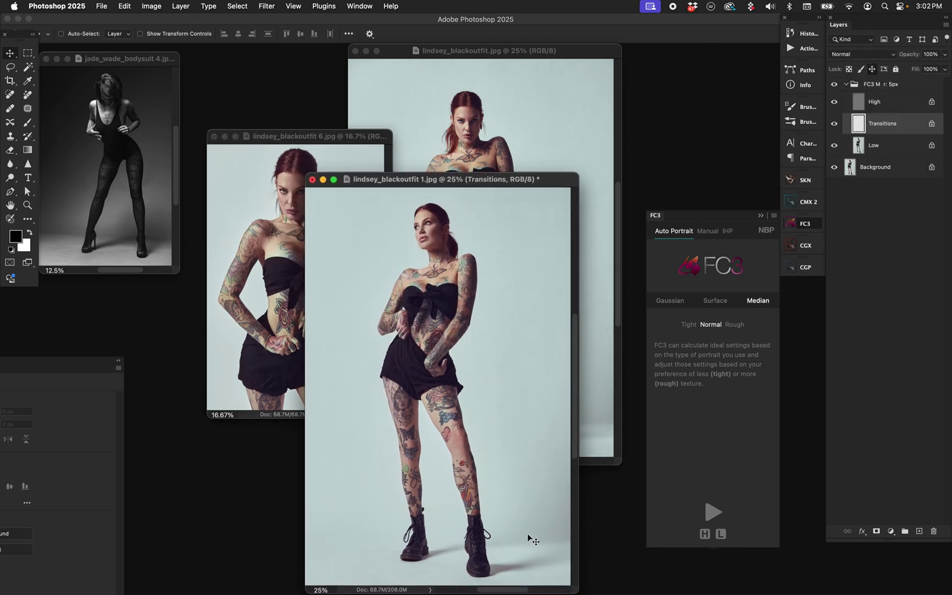
pyautogui.moveTo(583, 55); pyautogui.dragTo(571, 142)
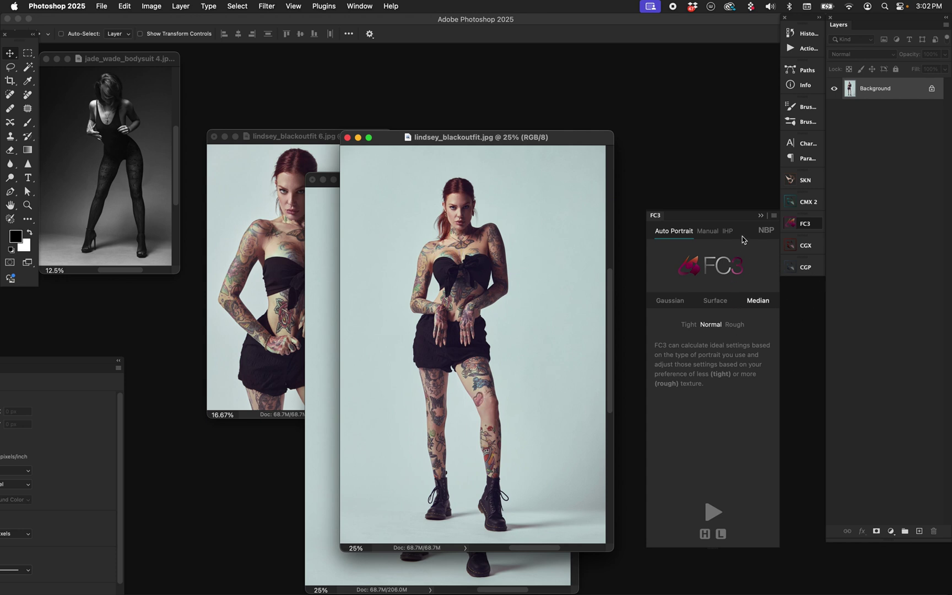
# Step: Apply FC3's saved Manual 'Median r: 5px' preset and move the document window aside
pyautogui.click(708, 231)
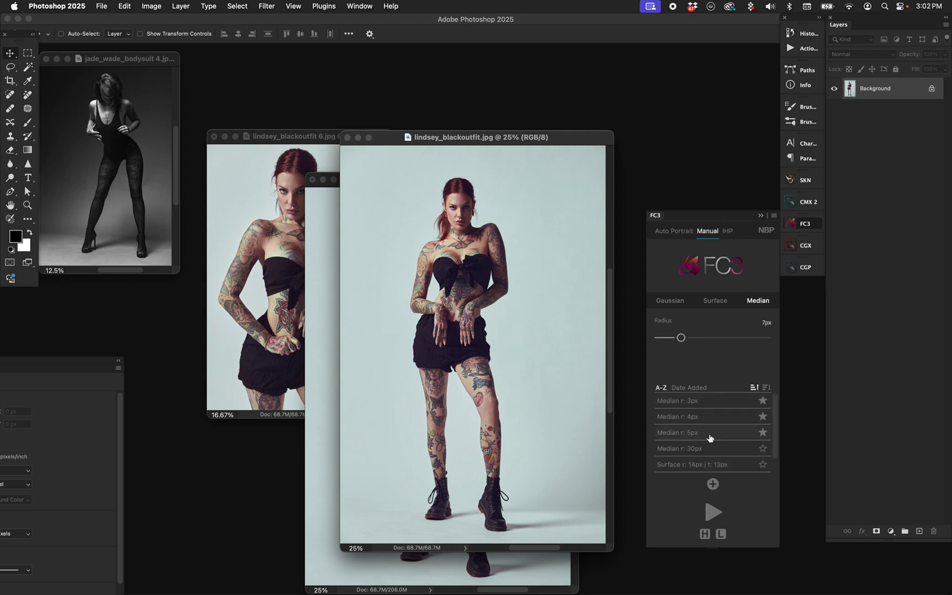
pyautogui.click(709, 438)
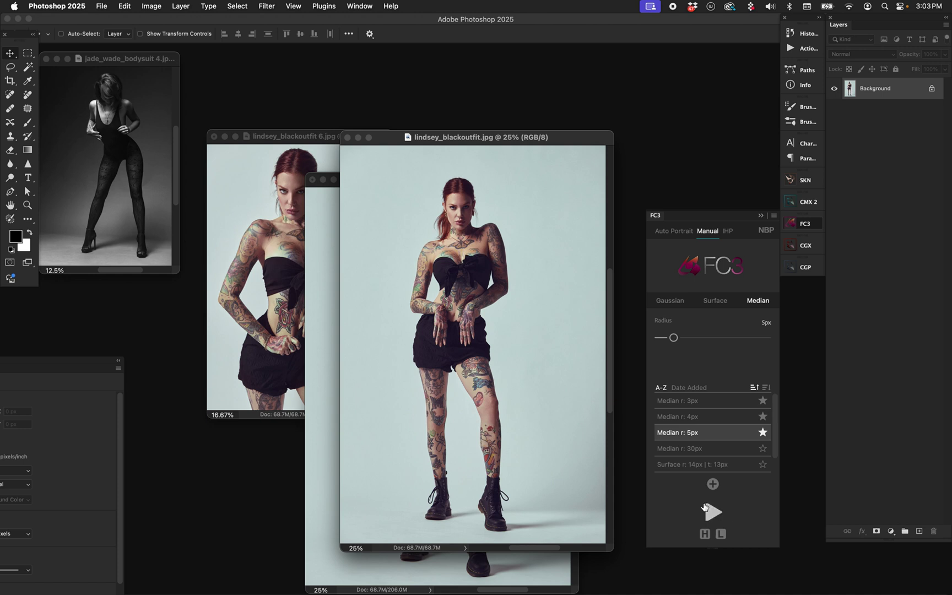
pyautogui.moveTo(365, 138); pyautogui.dragTo(338, 76)
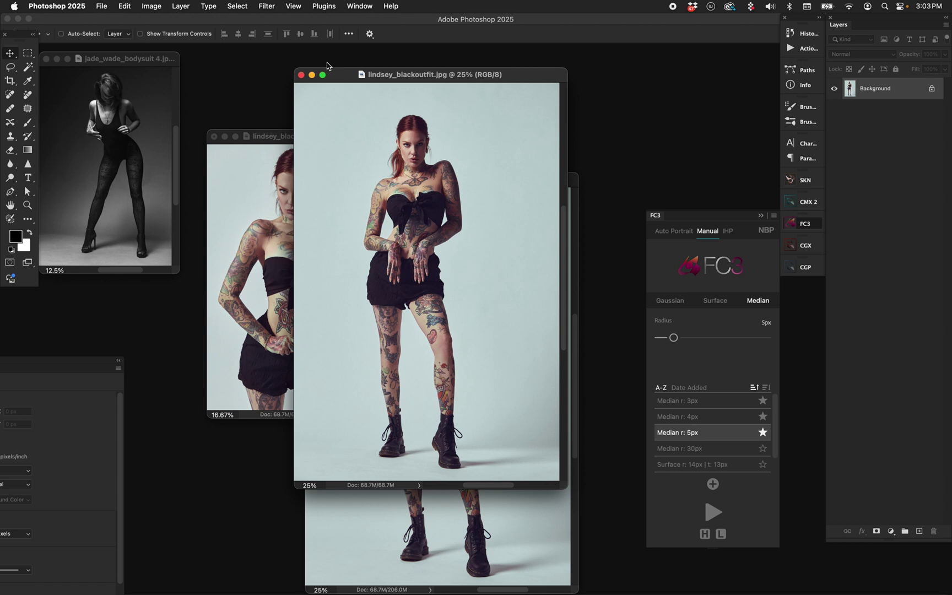
# Step: Dismiss the Background-layer warning and switch FC3 back to Auto Portrait mode
pyautogui.click(447, 207)
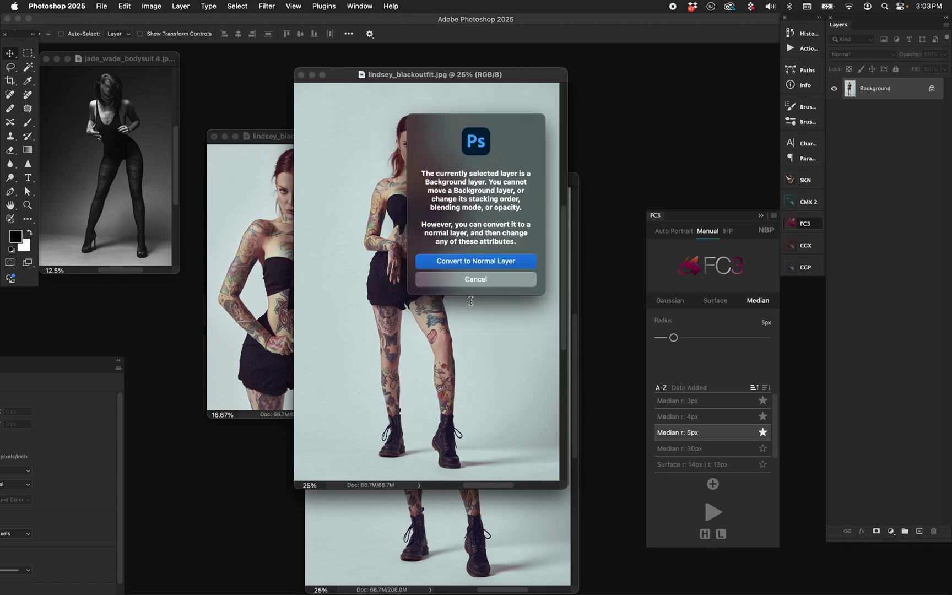
pyautogui.click(492, 279)
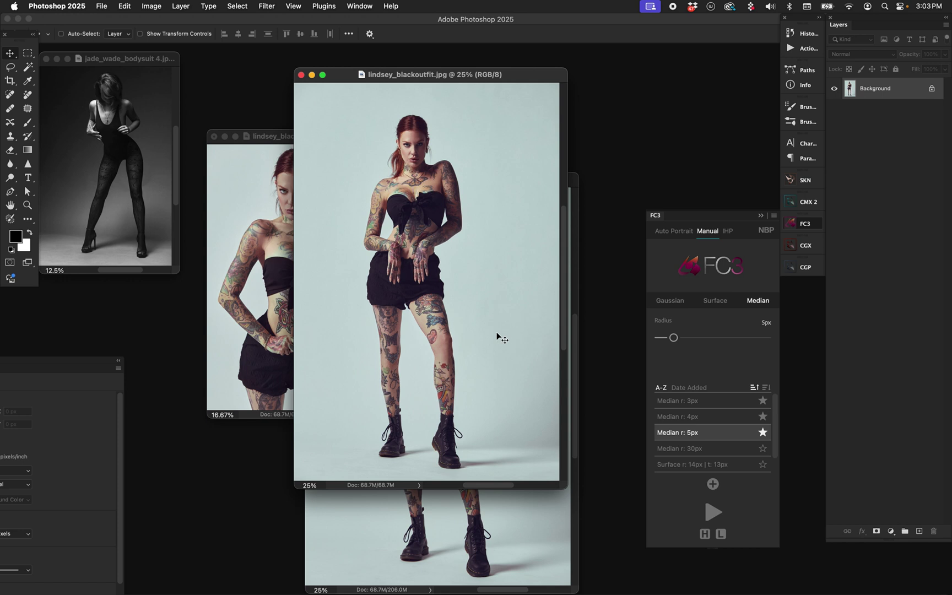
pyautogui.click(673, 231)
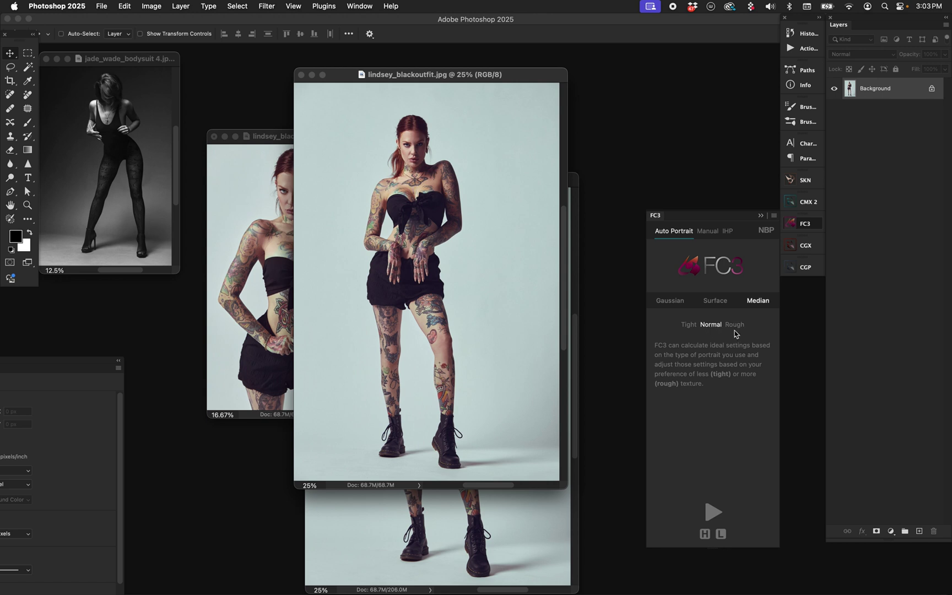
pyautogui.click(495, 515)
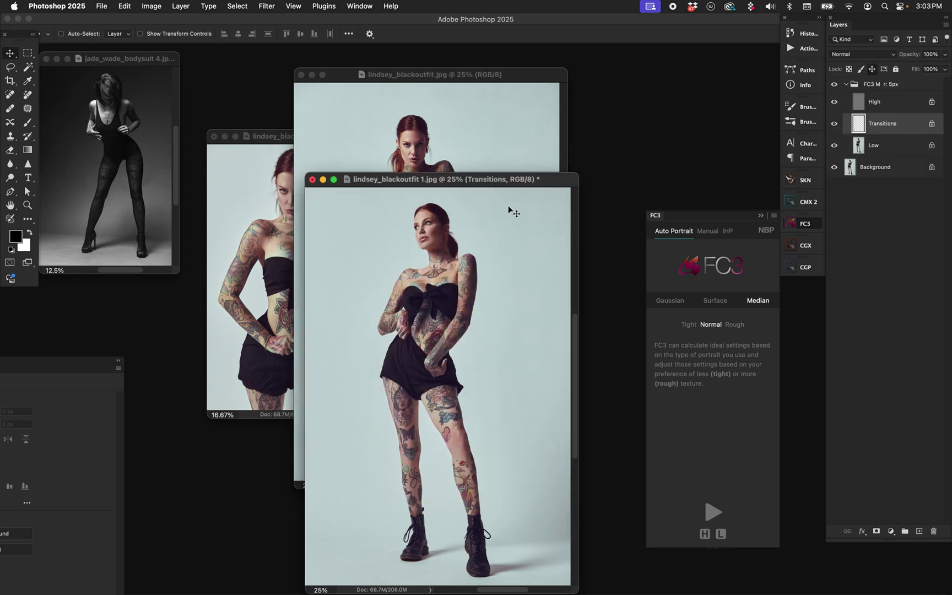
pyautogui.moveTo(493, 180); pyautogui.dragTo(526, 153)
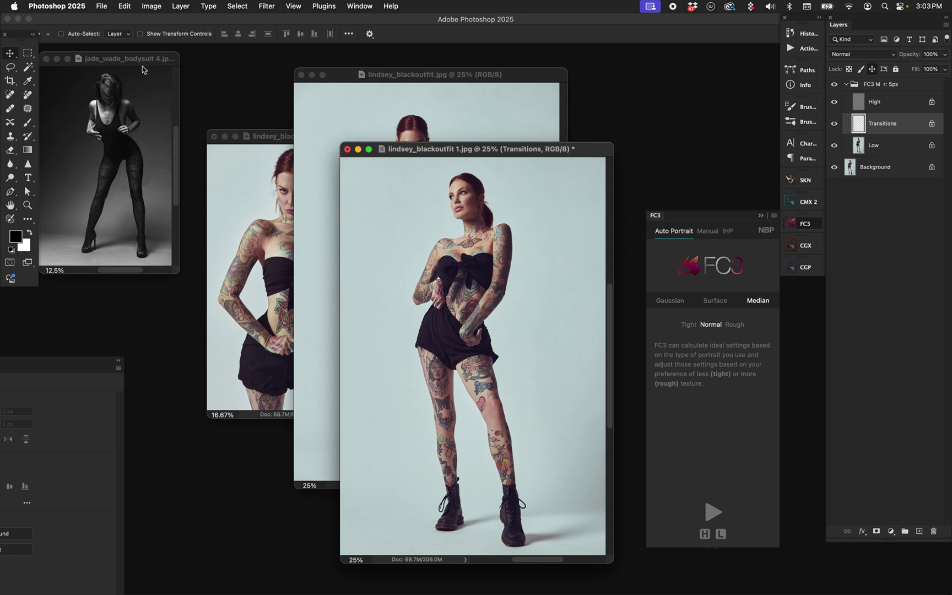
pyautogui.moveTo(142, 60); pyautogui.dragTo(335, 141)
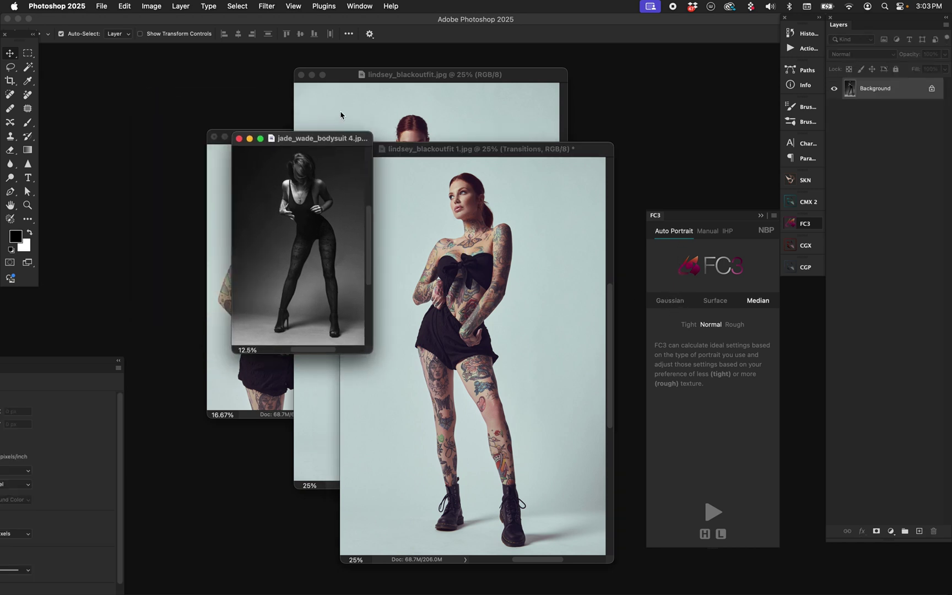
# Step: Run FC3 on the bodysuit portrait, which finds no face, then arrange it beside the split colour portrait
pyautogui.click(711, 512)
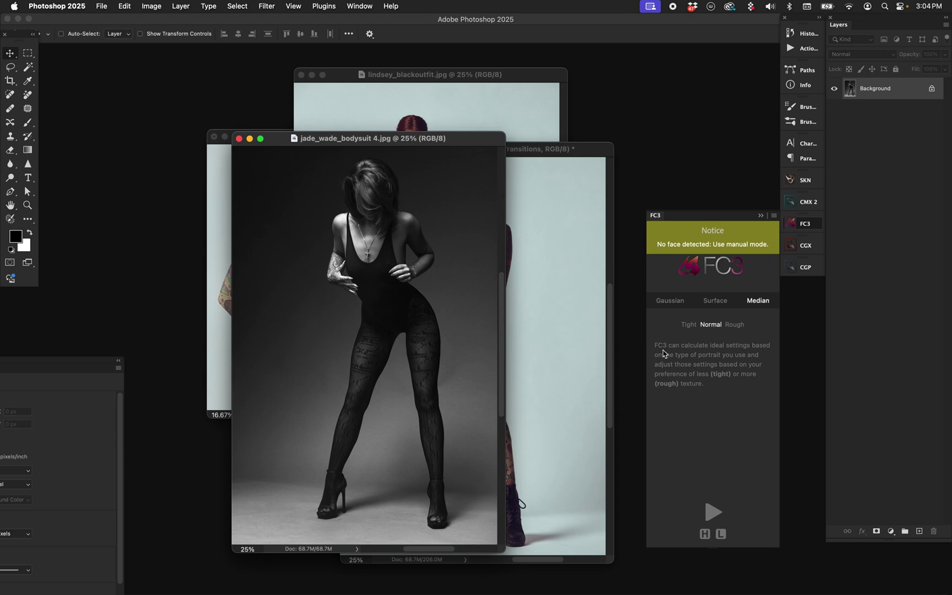
pyautogui.moveTo(459, 139); pyautogui.dragTo(326, 128)
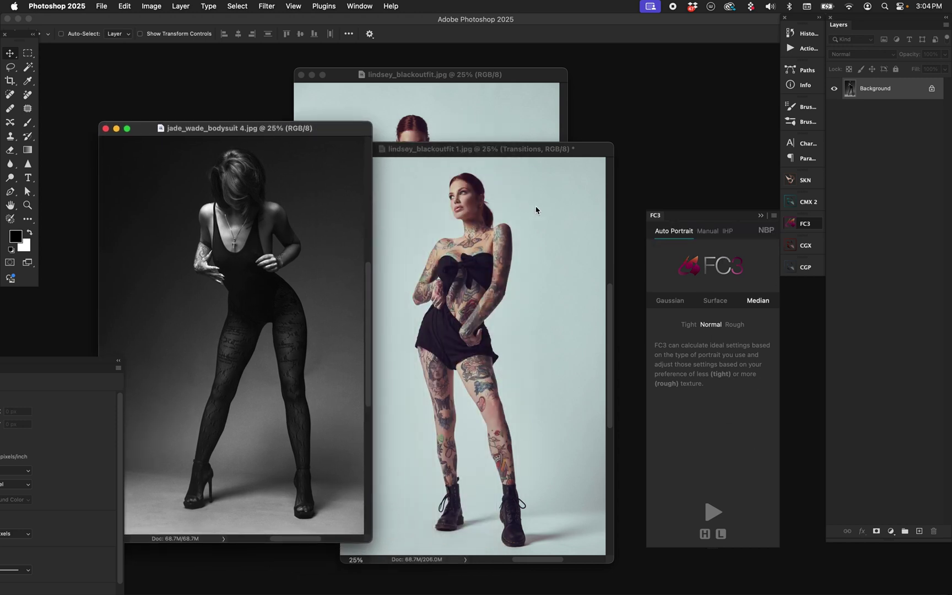
pyautogui.moveTo(529, 152); pyautogui.dragTo(562, 123)
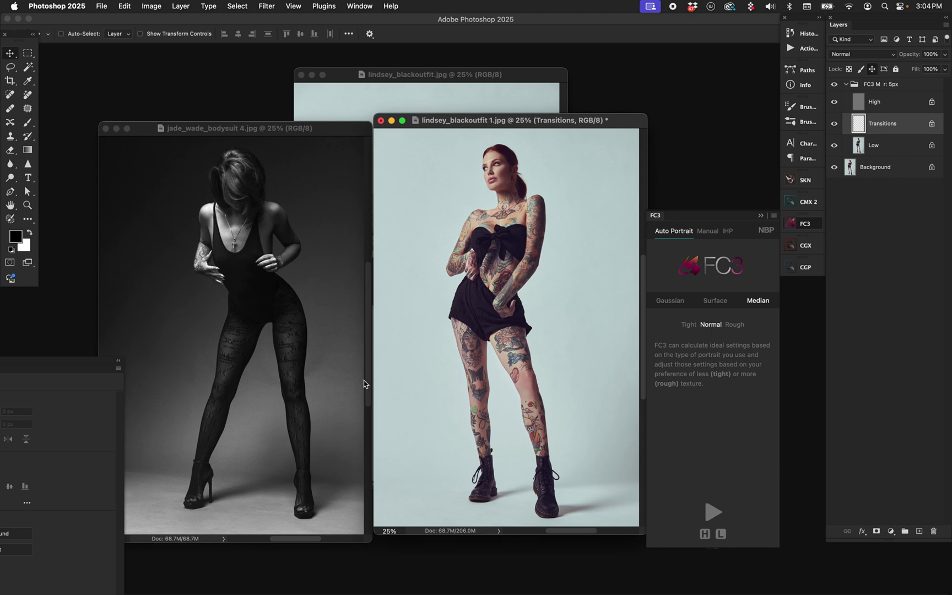
# Step: Select the FC3 M r: 5px group in lindsey_blackoutfit 1.jpg, then activate the bodysuit portrait
pyautogui.click(298, 129)
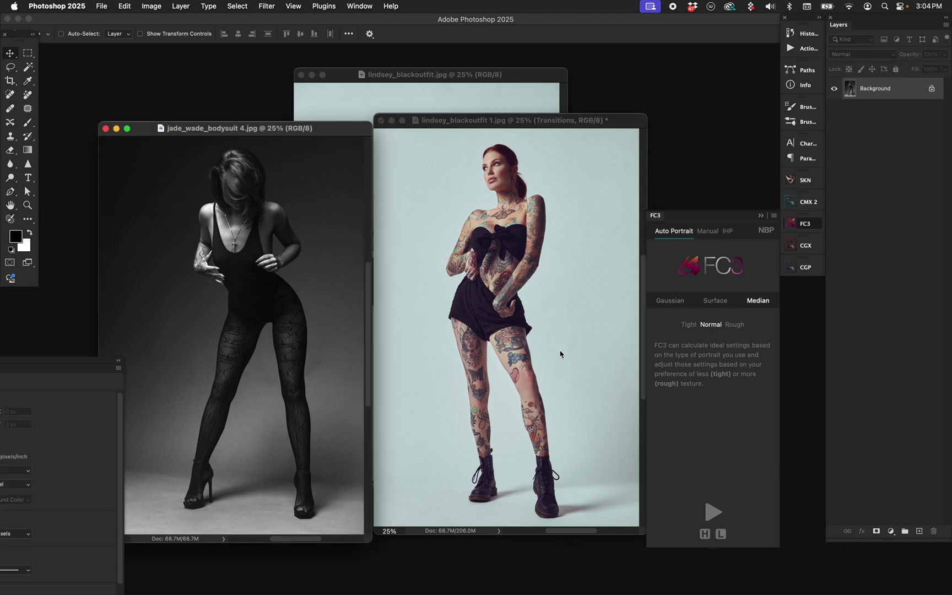
pyautogui.click(538, 346)
pyautogui.moveTo(501, 128); pyautogui.dragTo(502, 136)
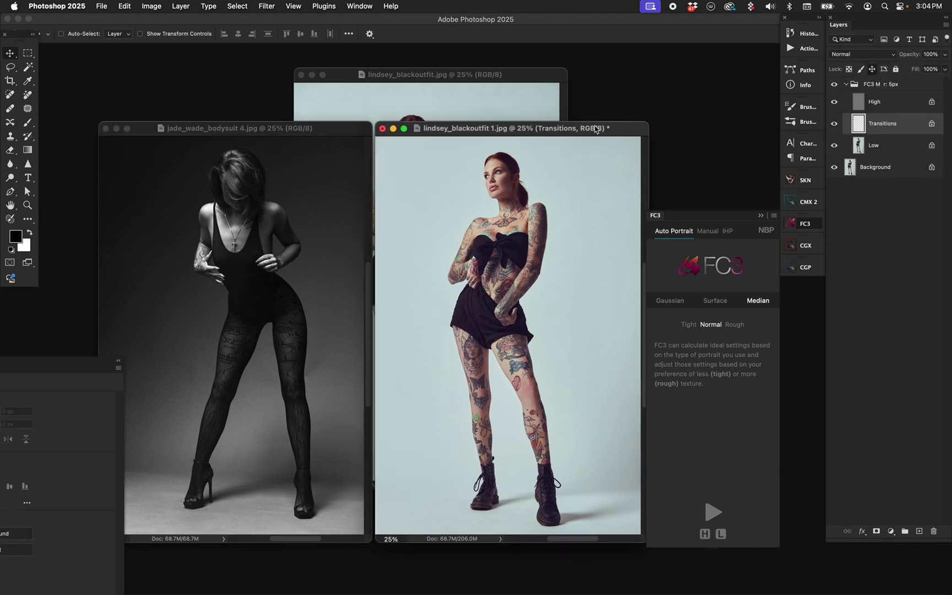
pyautogui.click(923, 86)
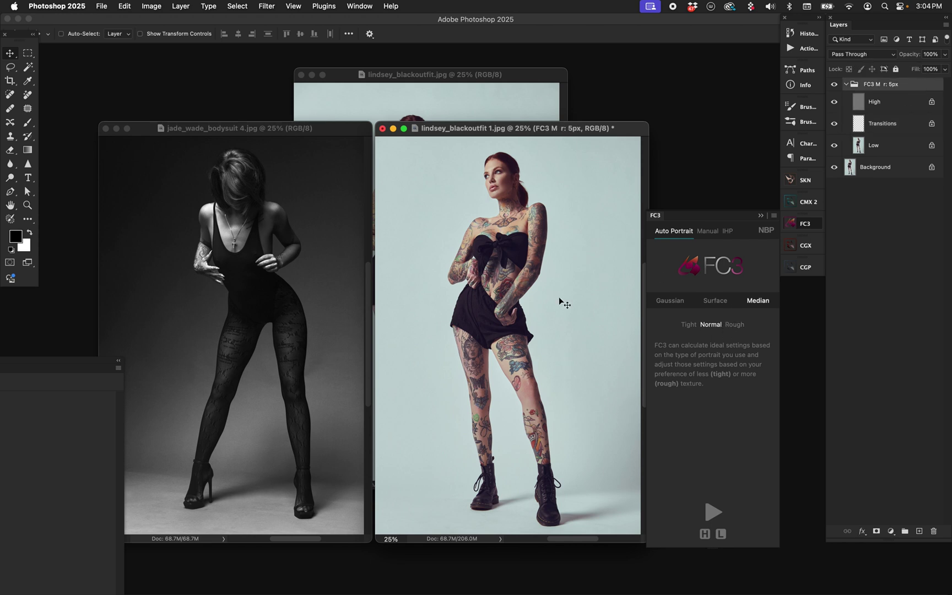
pyautogui.click(312, 241)
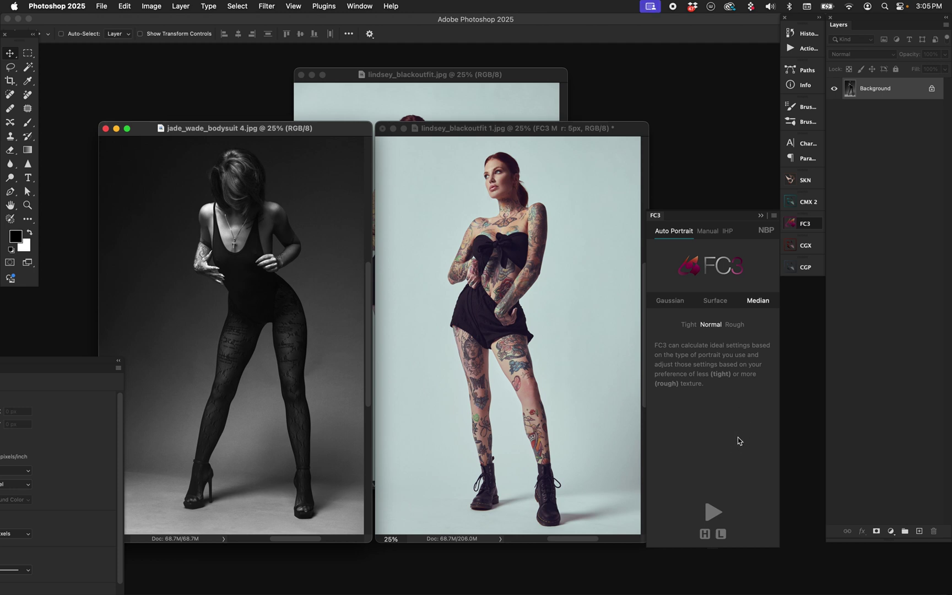
# Step: Resize the split colour portrait to 1000 px high, rerun FC3, and bring the bodysuit portrait forward
pyautogui.click(561, 203)
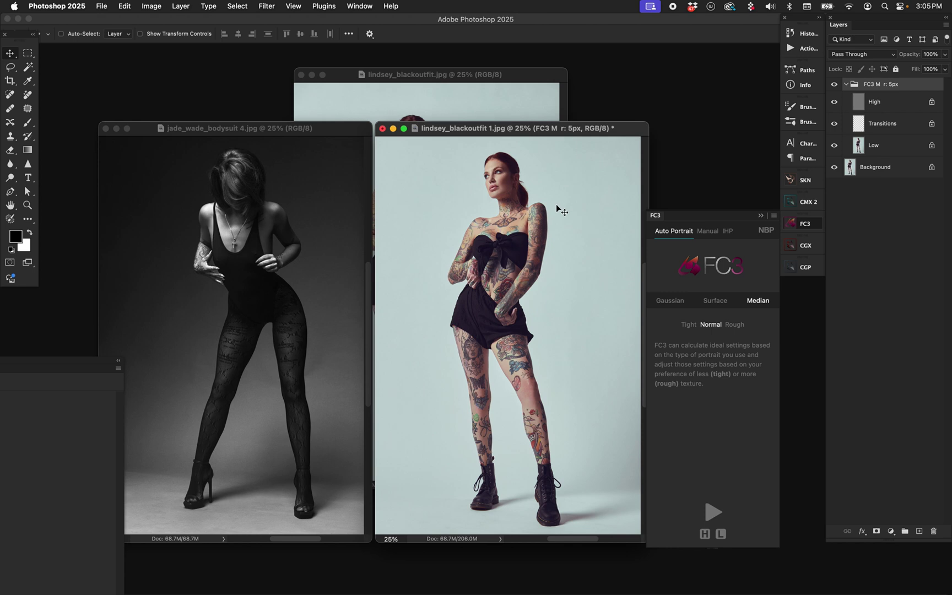
pyautogui.press('super+alt+i')
pyautogui.press('Tab')
pyautogui.write('1000')
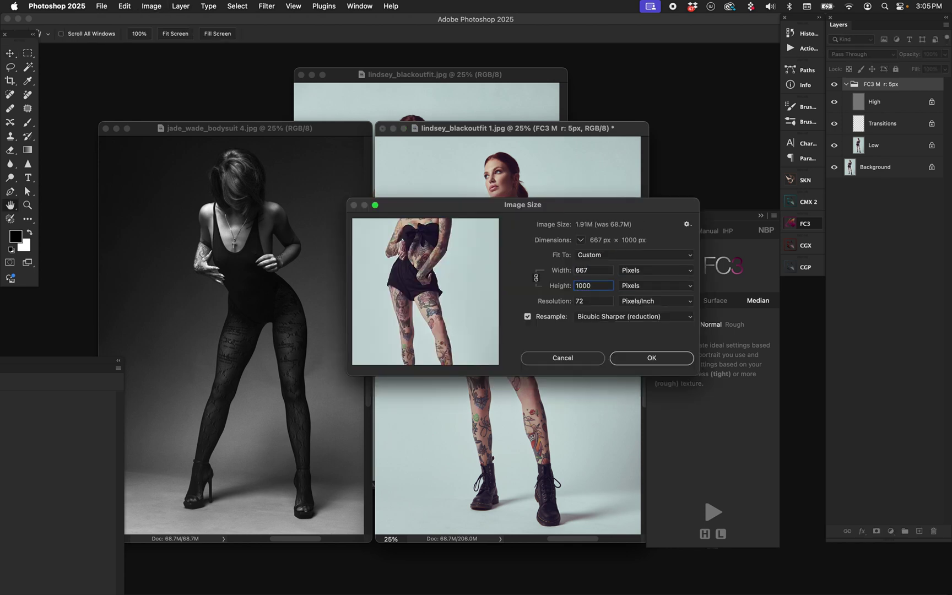
pyautogui.press('Return')
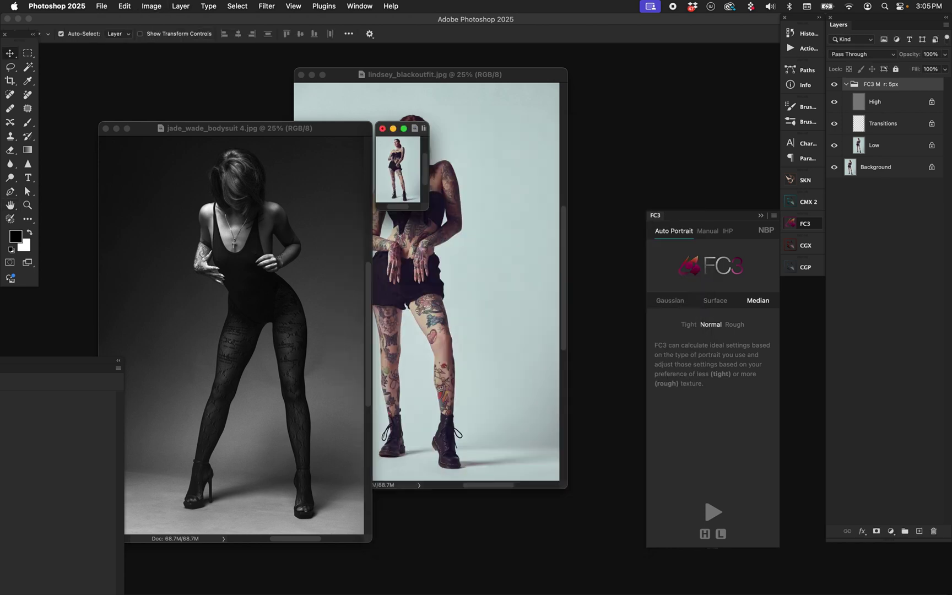
pyautogui.click(706, 511)
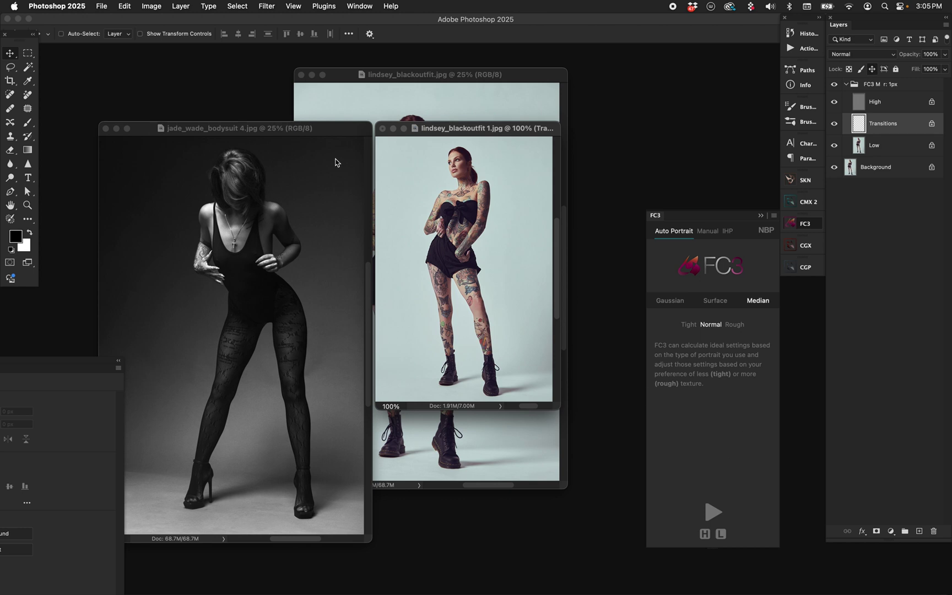
pyautogui.moveTo(328, 128); pyautogui.dragTo(336, 120)
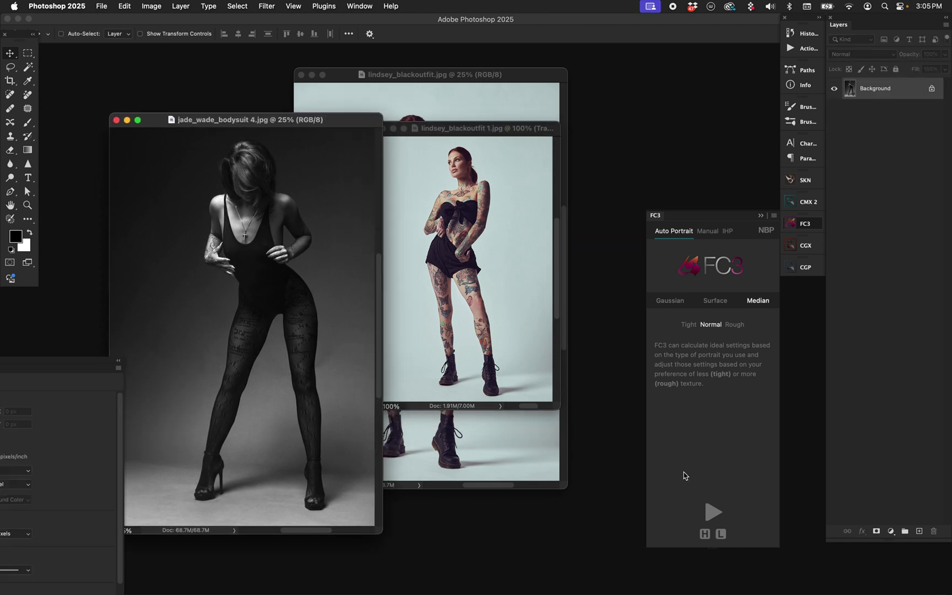